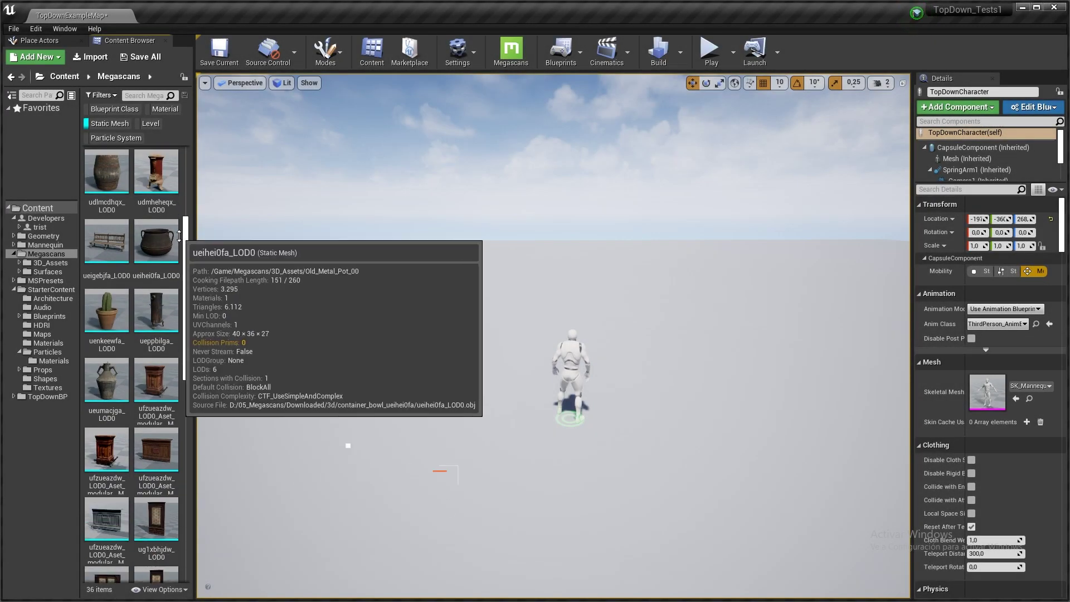
# - Place modular_enviro_A_v1_0 from Developers > trist in the level and drag its curve points into a U-shaped corridor
pyautogui.scroll(5, 173, 315)
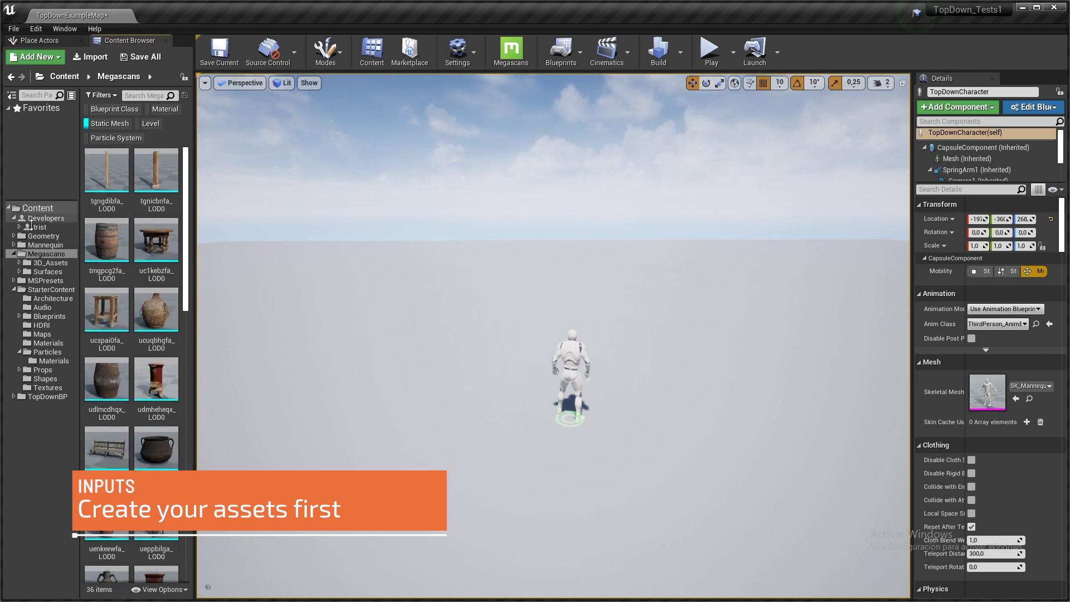
pyautogui.click(33, 219)
pyautogui.click(40, 226)
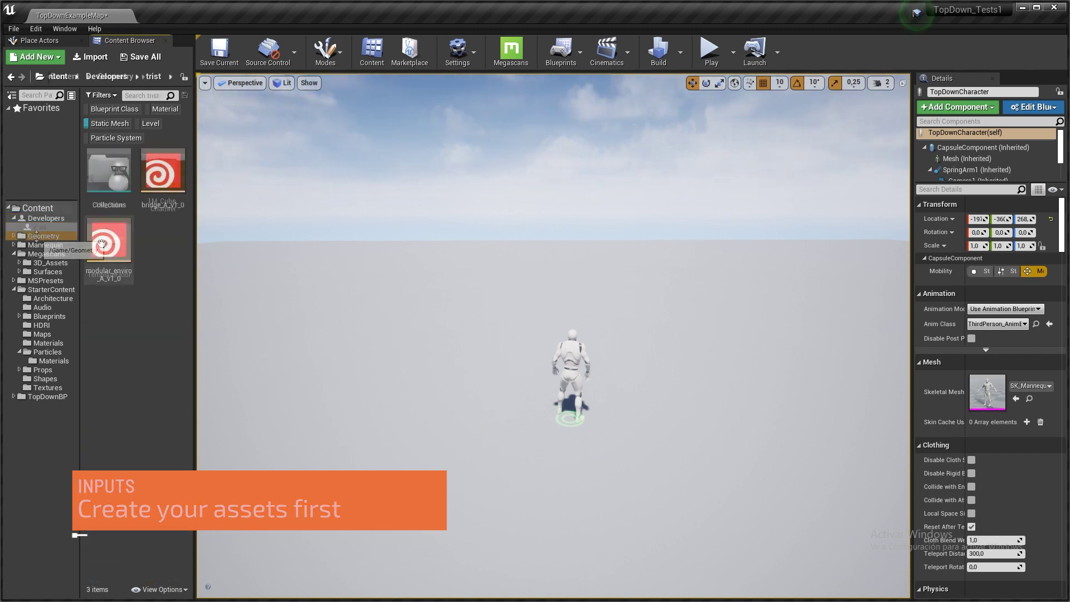
pyautogui.moveTo(109, 241); pyautogui.dragTo(469, 412)
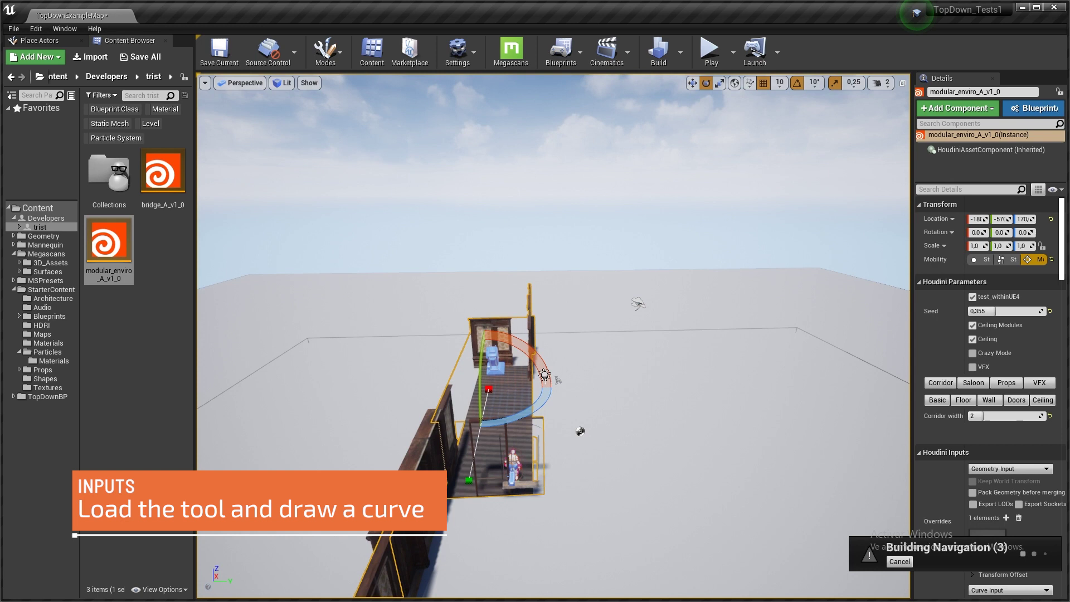
pyautogui.moveTo(514, 387); pyautogui.dragTo(869, 398)
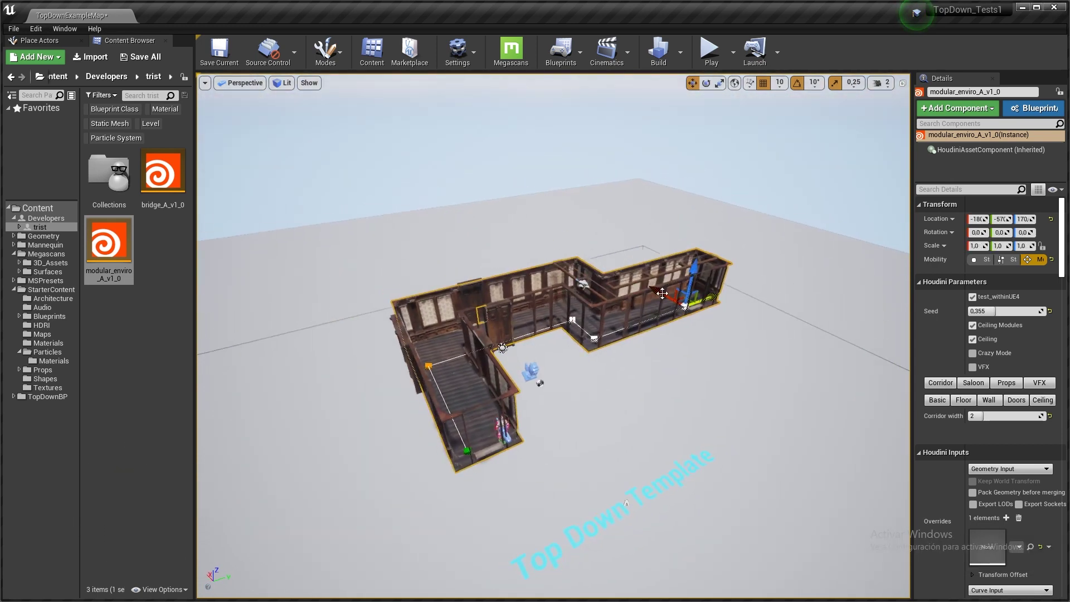
pyautogui.moveTo(662, 293); pyautogui.dragTo(651, 478)
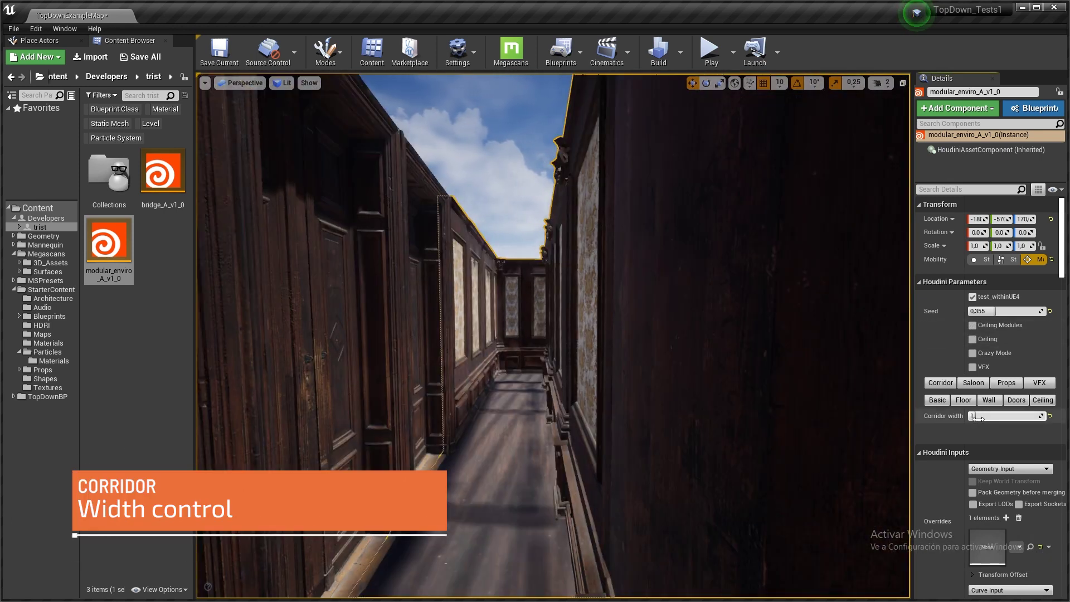
# - Try a corridor width of 2, return it to 1, and reshuffle the wall modules with a new seed
pyautogui.moveTo(978, 418); pyautogui.dragTo(979, 418)
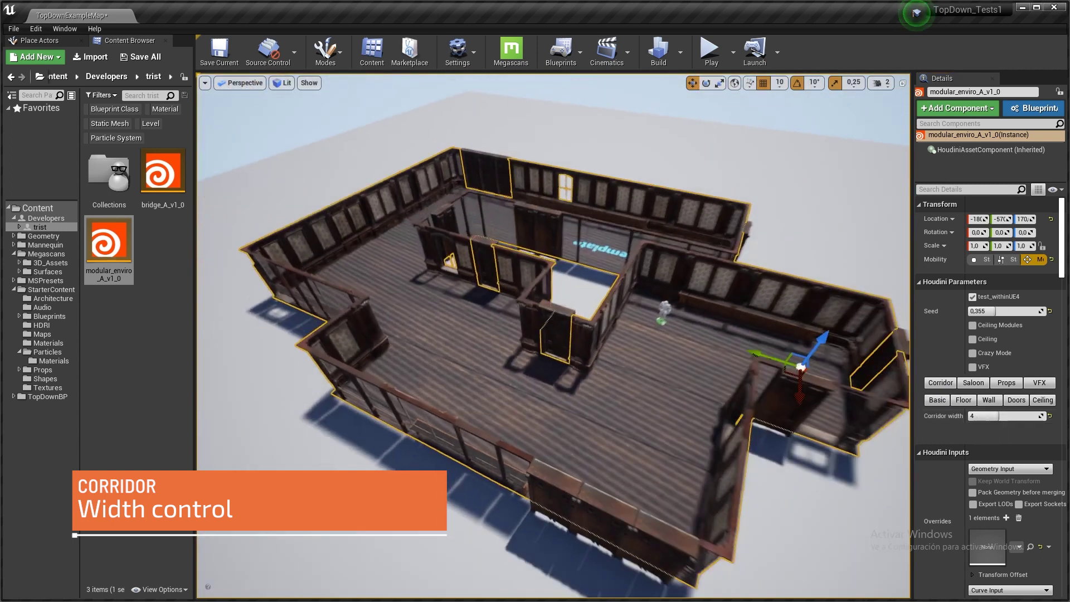
pyautogui.moveTo(994, 419); pyautogui.dragTo(988, 421)
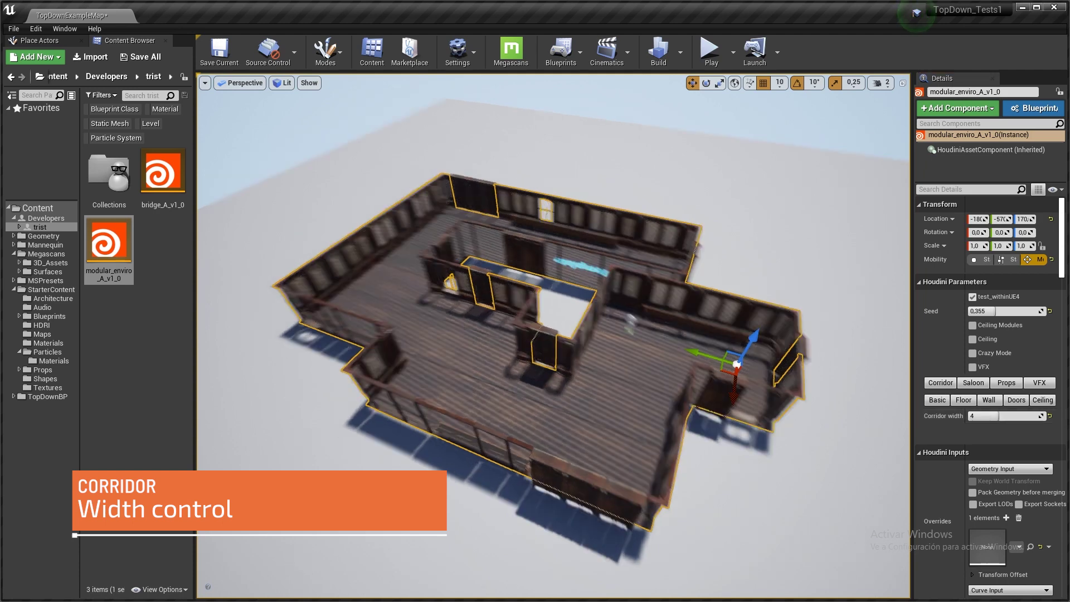
pyautogui.moveTo(997, 355); pyautogui.dragTo(1007, 370)
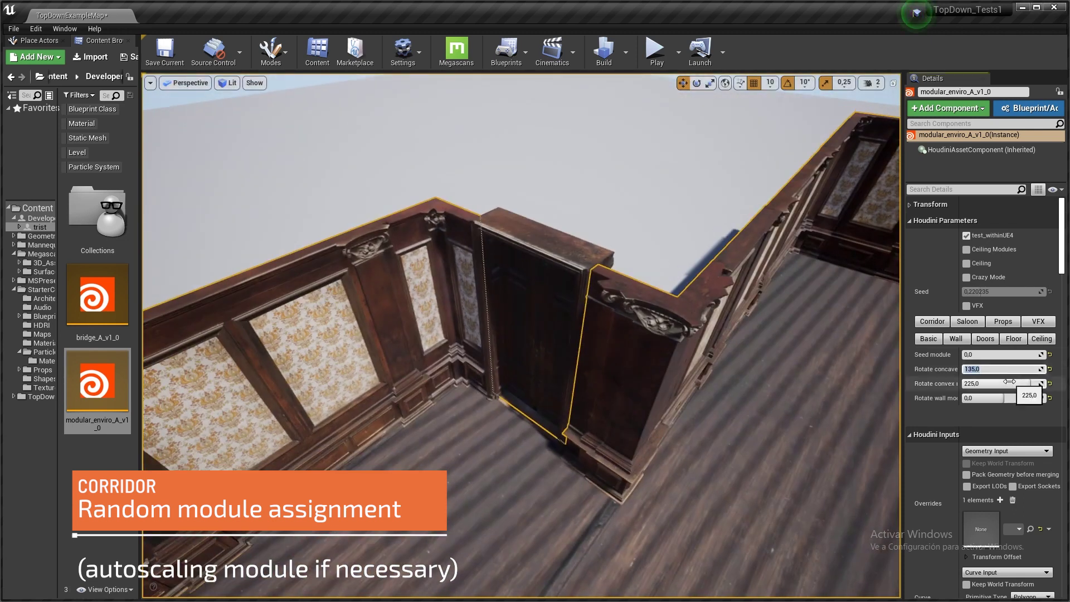
# - Set Rotate concave to 135 and Rotate convex to 225 for the corner modules
pyautogui.write('135')
pyautogui.press('Return')
pyautogui.moveTo(1016, 380); pyautogui.dragTo(984, 401)
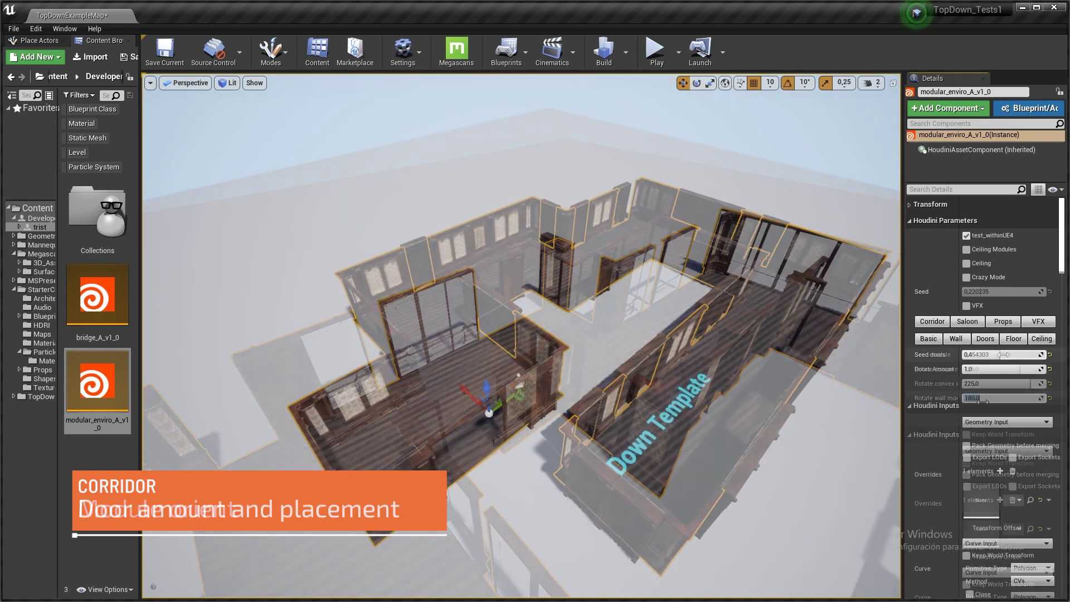
# - Lower the Doors Amount and paste a copied Starter Content material reference into the floor Material field
pyautogui.moveTo(1028, 369)
pyautogui.mouseDown()
pyautogui.moveTo(985, 371)
pyautogui.moveTo(1002, 357)
pyautogui.mouseUp()
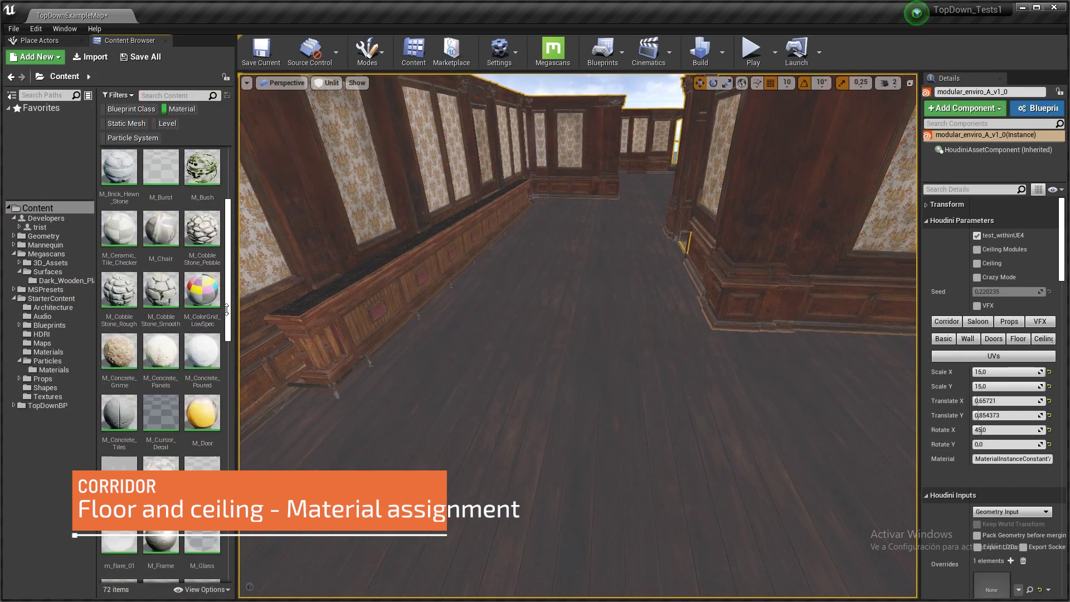
pyautogui.scroll(-5, 227, 310)
pyautogui.rightClick(190, 463)
pyautogui.click(268, 363)
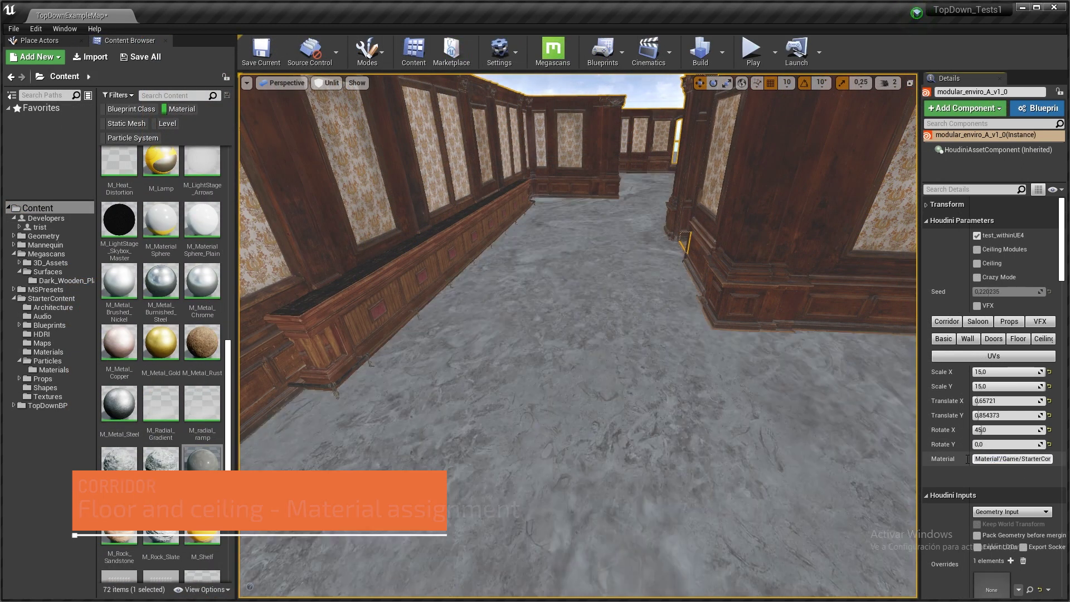
pyautogui.click(1003, 461)
pyautogui.hotkey('ctrl', 'v')
pyautogui.press('Return')
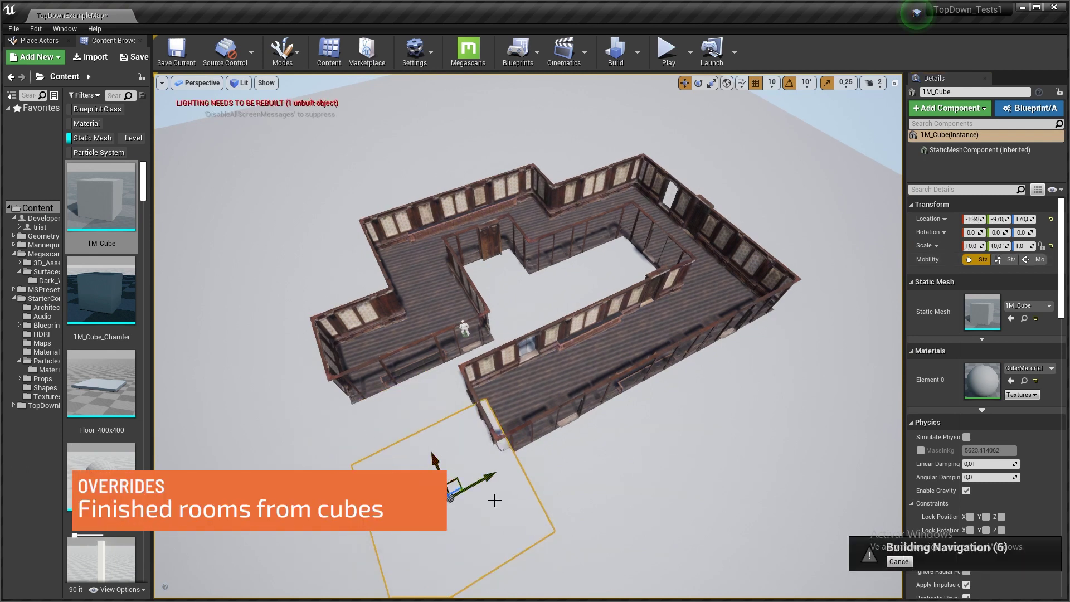
# - Switch the Houdini input to World Outliner Input and feed 1M_Cube and 1M_Cube2 into the asset
pyautogui.click(988, 432)
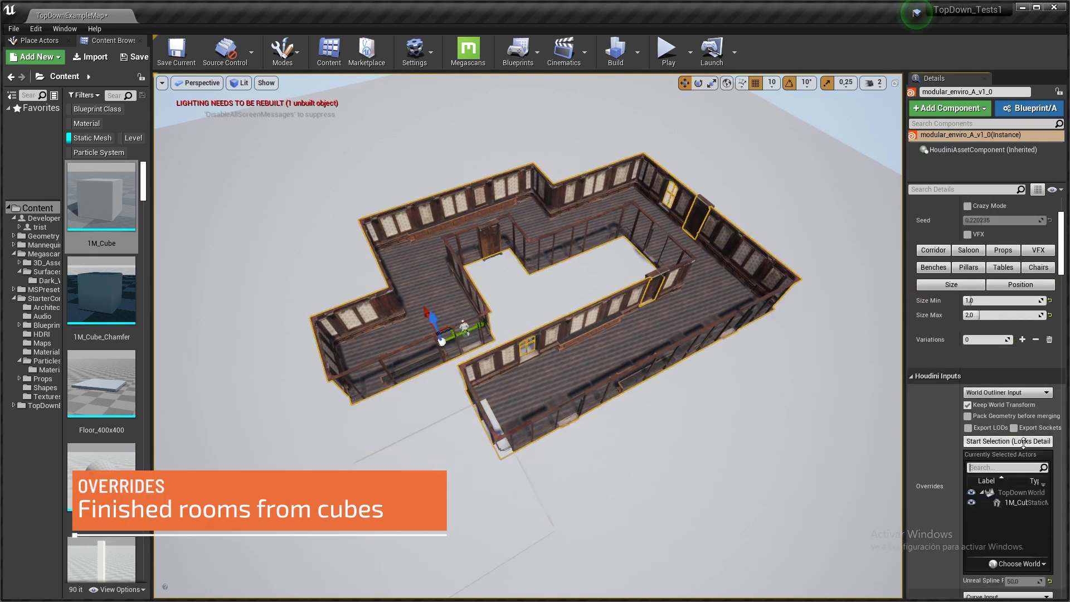
pyautogui.click(466, 482)
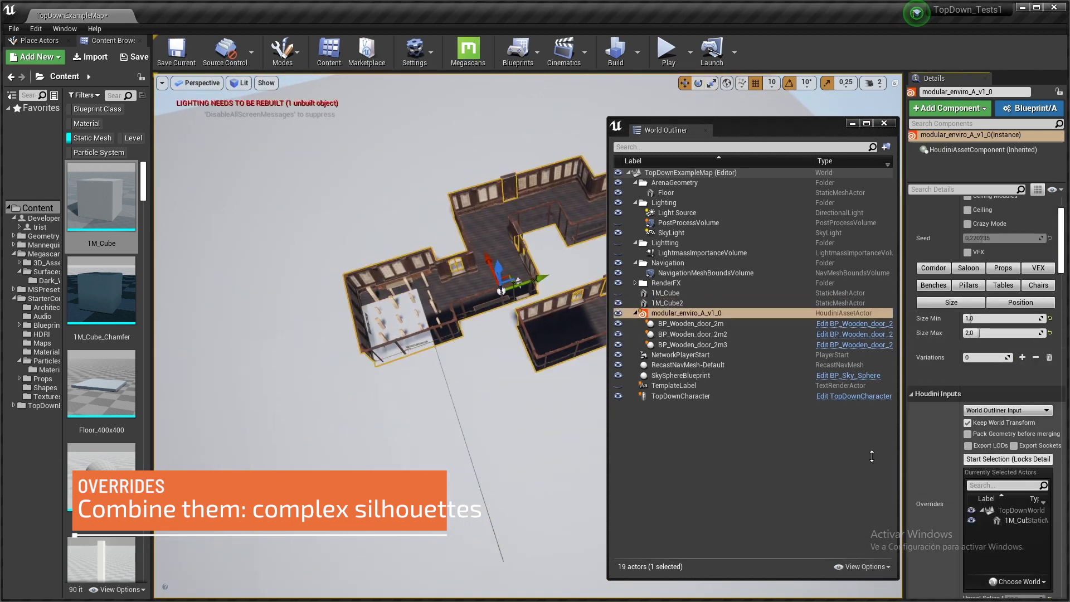
pyautogui.click(1015, 461)
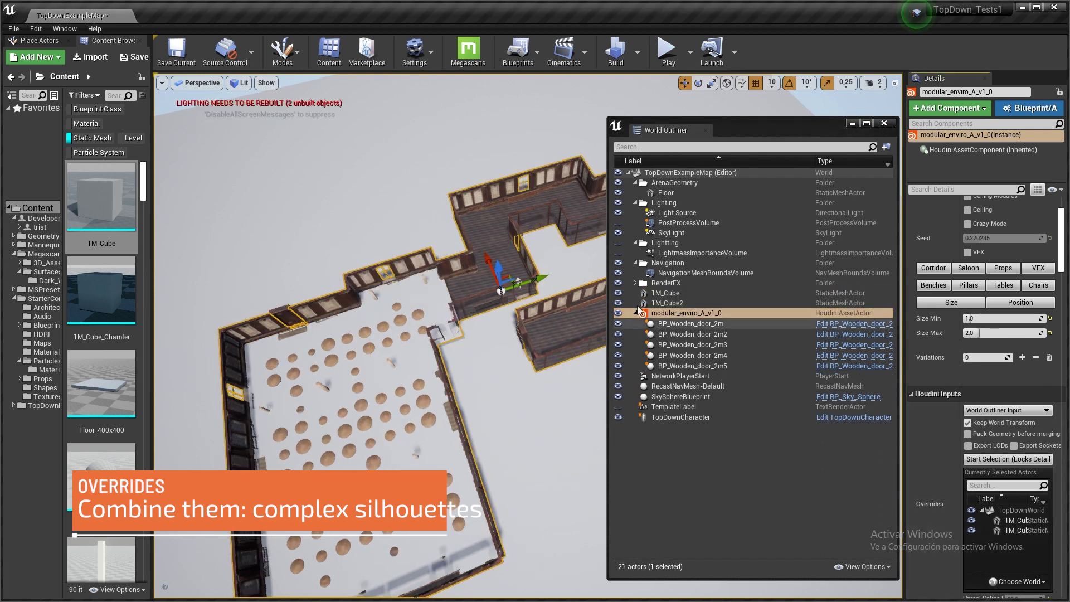
pyautogui.click(667, 304)
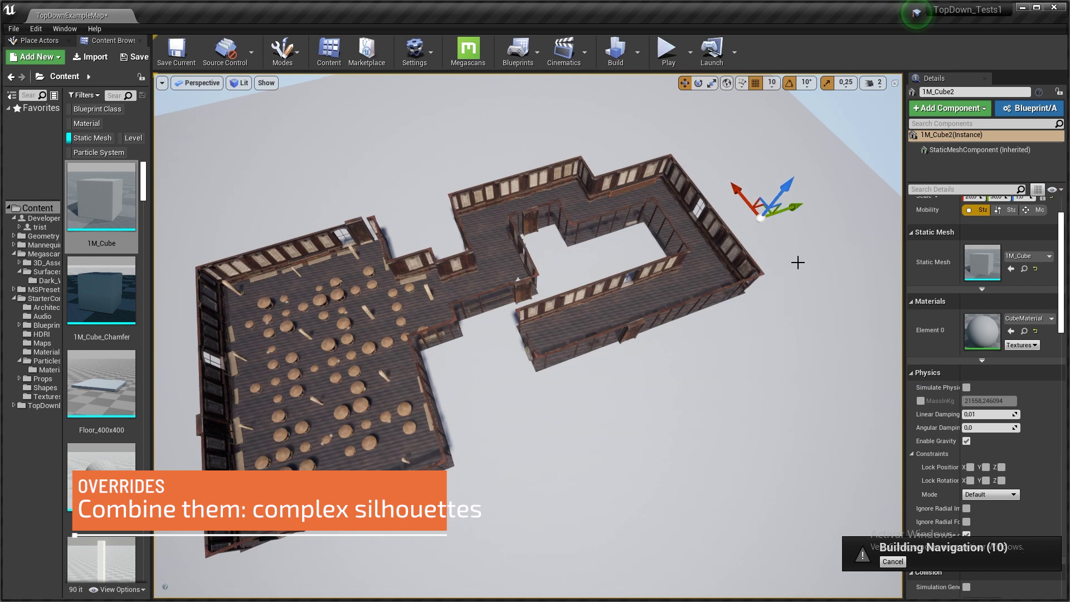
# - Move 1M_Cube2 to reshape the saloon, lower maximum bench size to about 1,6, and raise pillars from 2 to 3
pyautogui.moveTo(790, 255); pyautogui.dragTo(764, 290)
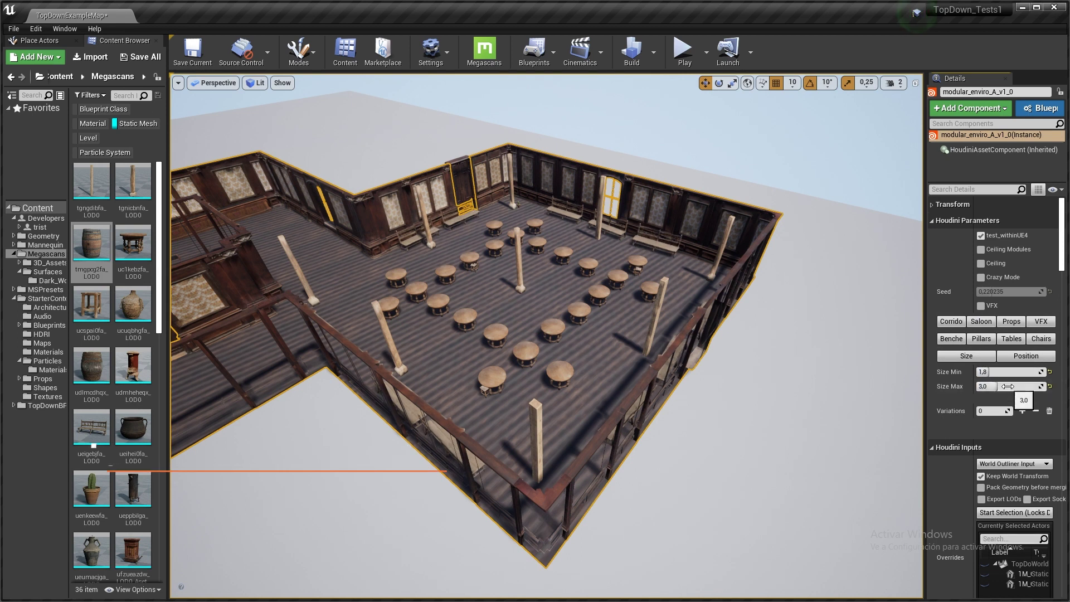
pyautogui.moveTo(1007, 386); pyautogui.dragTo(1001, 386)
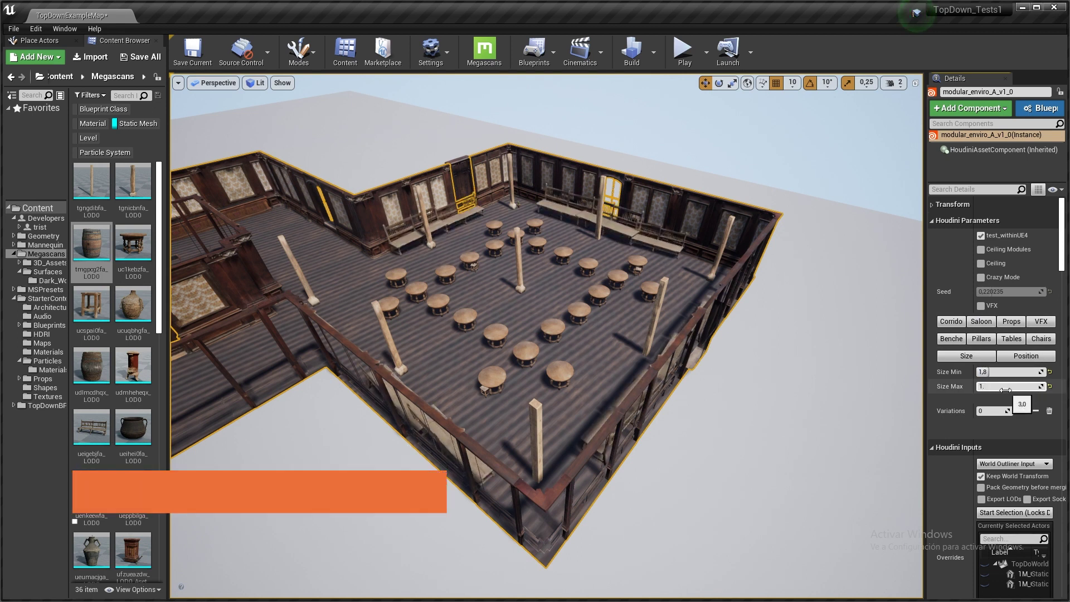
pyautogui.click(988, 344)
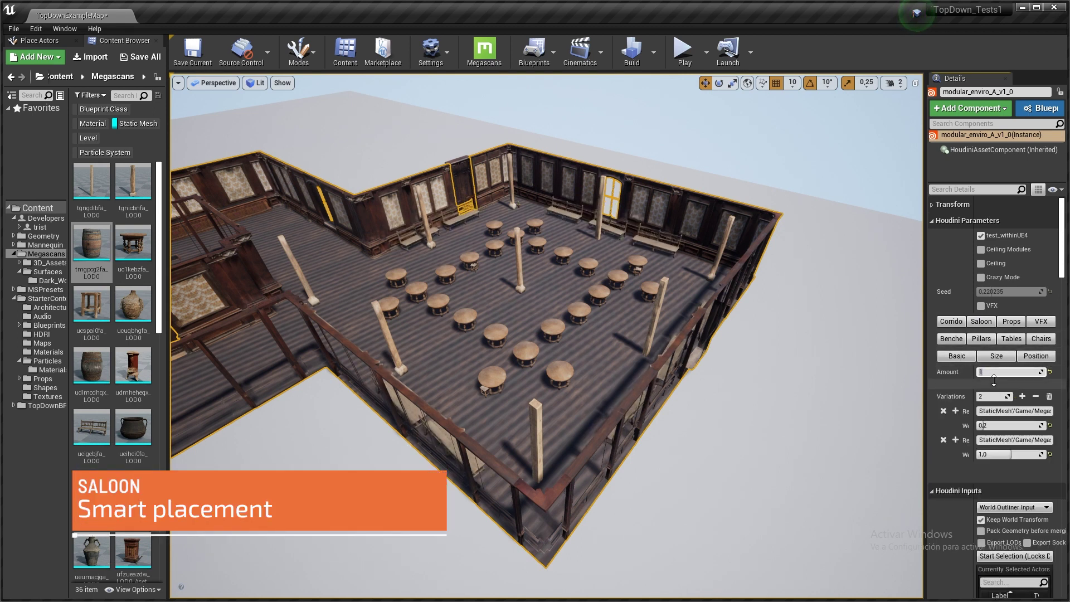
pyautogui.click(995, 372)
pyautogui.moveTo(995, 372); pyautogui.dragTo(999, 372)
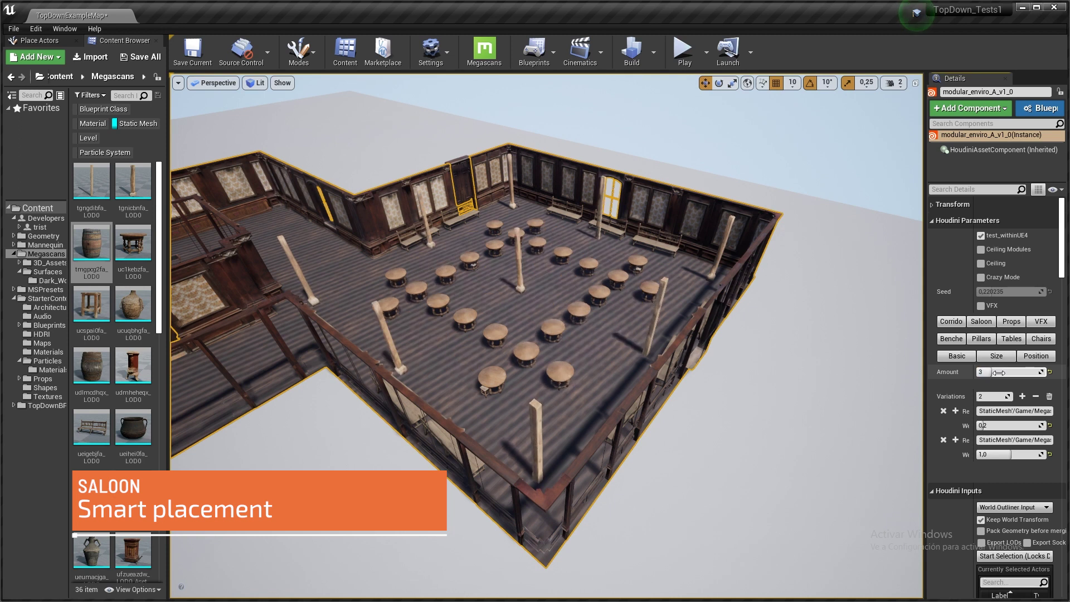
# - Set the tables' Shrink area to 0, then raise it to spread the tables out
pyautogui.click(1019, 359)
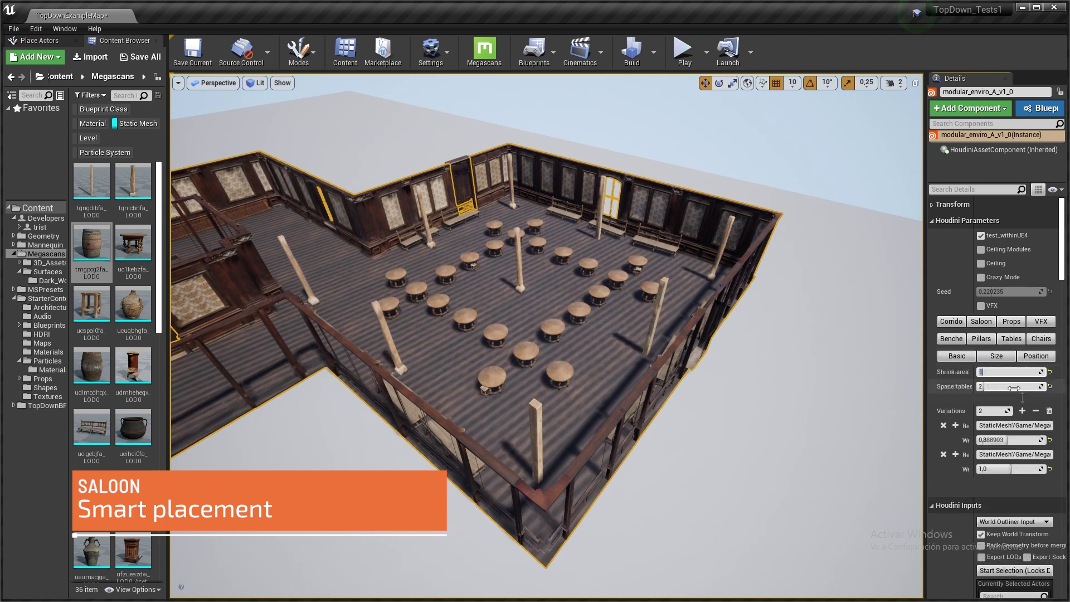
pyautogui.write('0')
pyautogui.press('Return')
pyautogui.press('Return')
pyautogui.moveTo(1003, 375)
pyautogui.mouseDown()
pyautogui.moveTo(995, 395)
pyautogui.moveTo(992, 373)
pyautogui.mouseUp()
pyautogui.click(1036, 357)
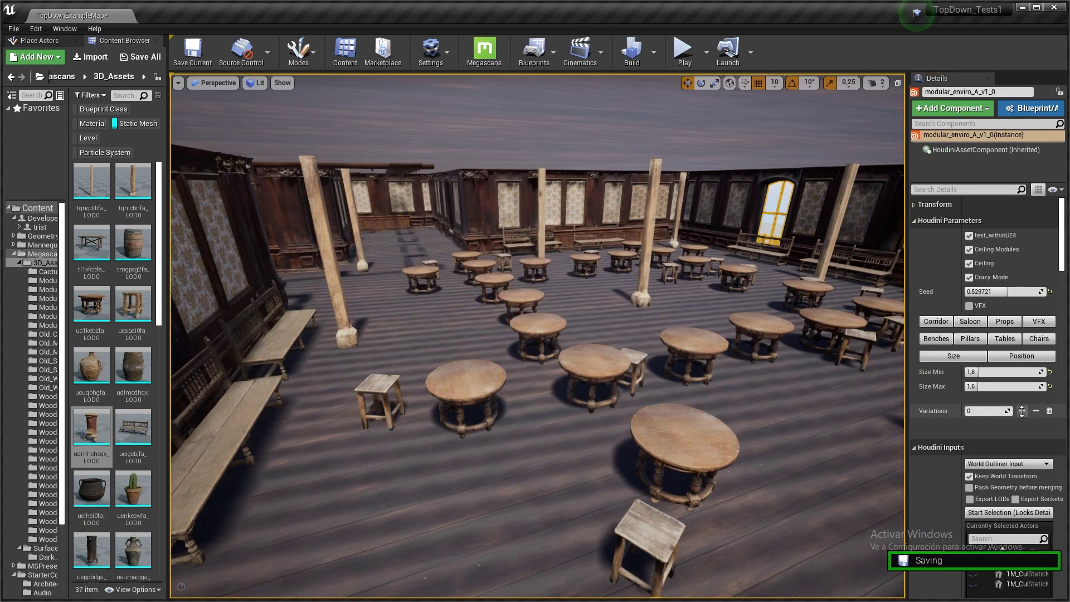
# - Add two bench variation slots and assign the long table mesh to one
pyautogui.click(1021, 411)
pyautogui.click(1022, 410)
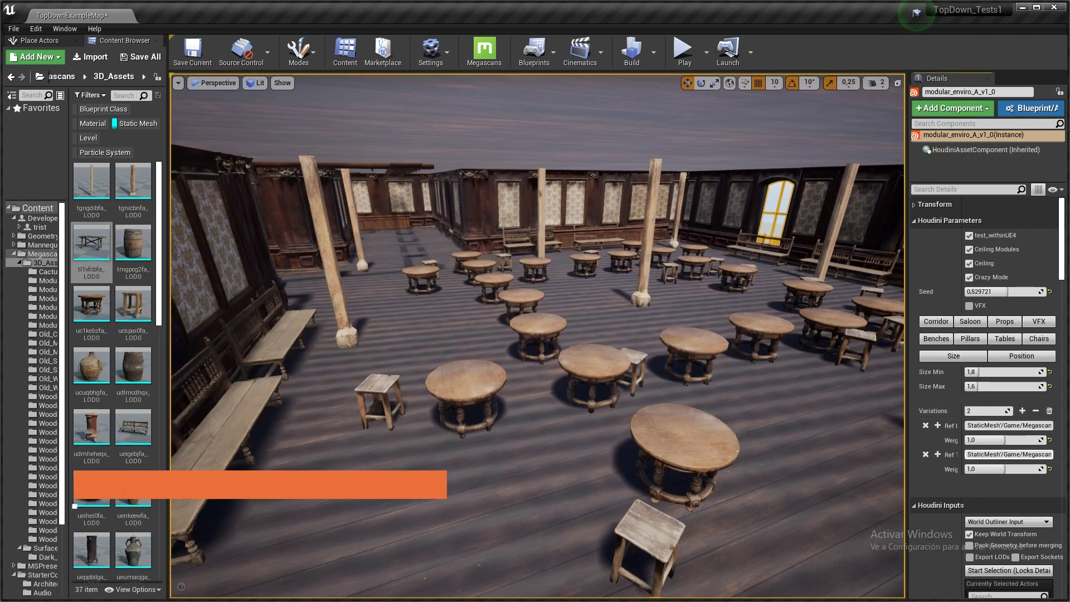
pyautogui.press('Return')
# - Add the barrel asset as a table variation and lower its weight
pyautogui.click(1005, 339)
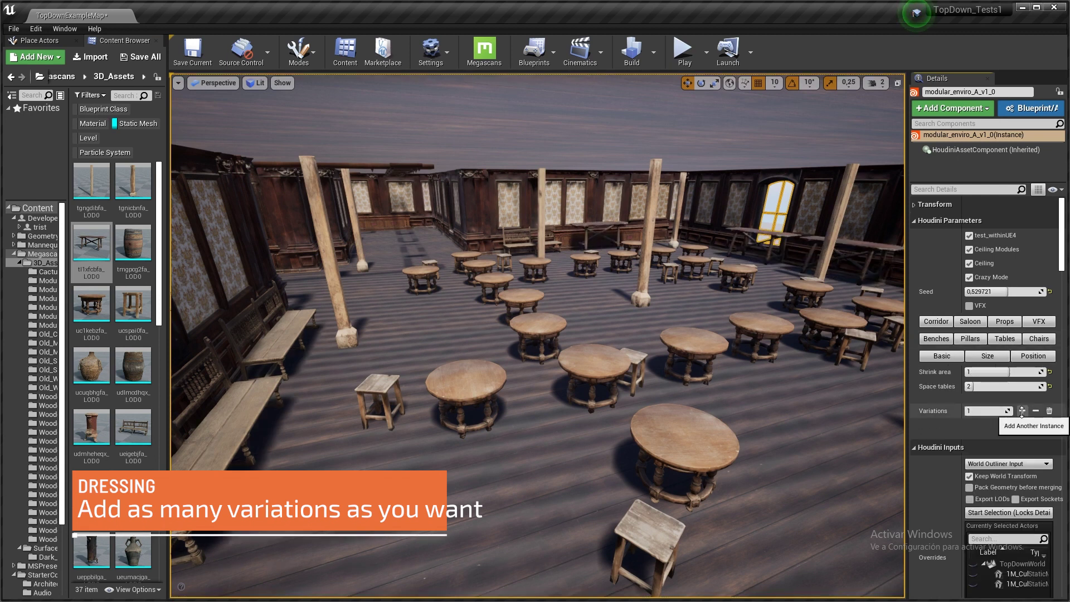
pyautogui.rightClick(123, 226)
pyautogui.click(989, 457)
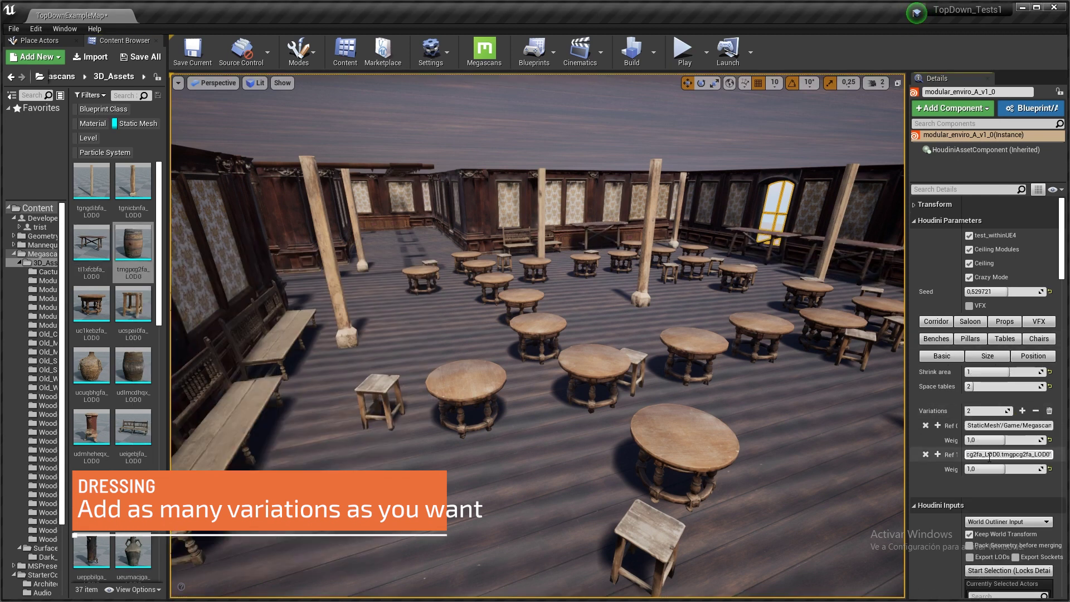
pyautogui.press('Return')
pyautogui.moveTo(995, 470); pyautogui.dragTo(1000, 470)
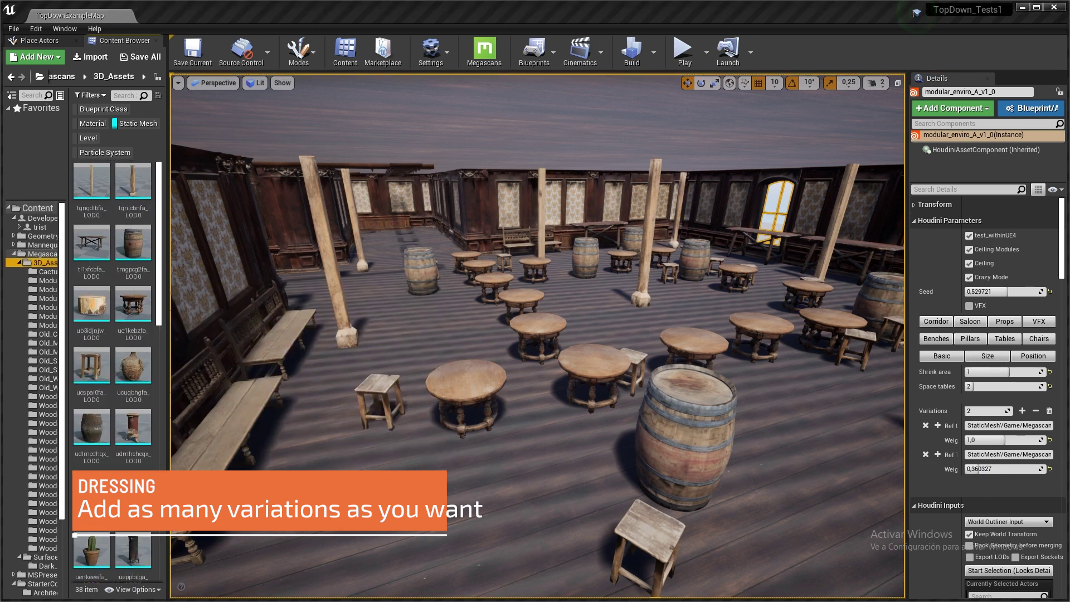
# - Add another chair variation and edit the chairs' maximum size
pyautogui.click(1038, 338)
pyautogui.click(1023, 411)
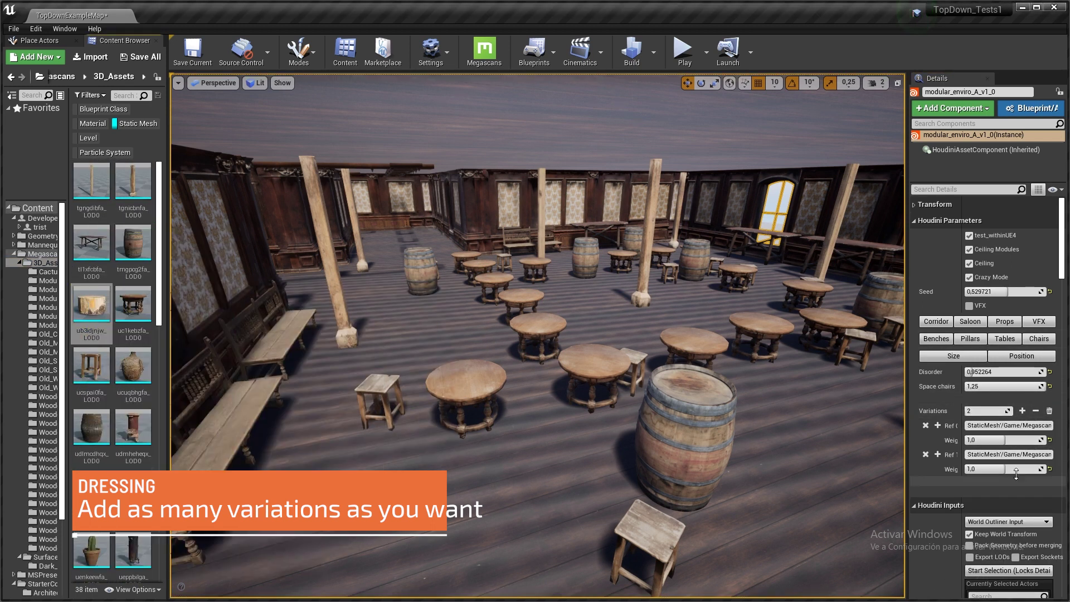
pyautogui.click(953, 355)
pyautogui.click(988, 386)
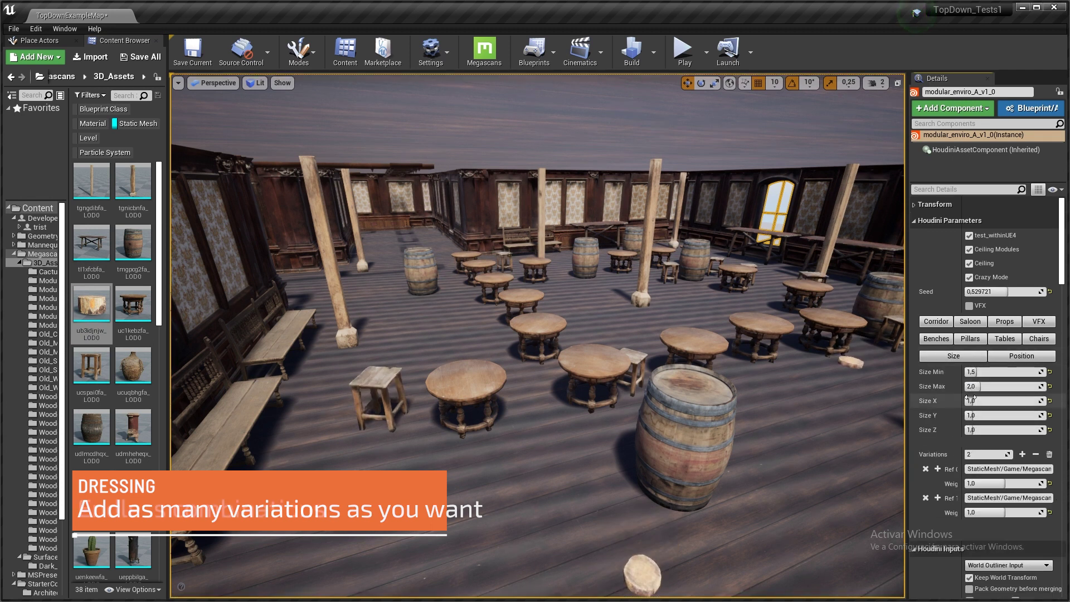
# - Scrub the Seed slider several times to reshuffle the props and raise Disorder to scatter them
pyautogui.moveTo(996, 291); pyautogui.dragTo(993, 298)
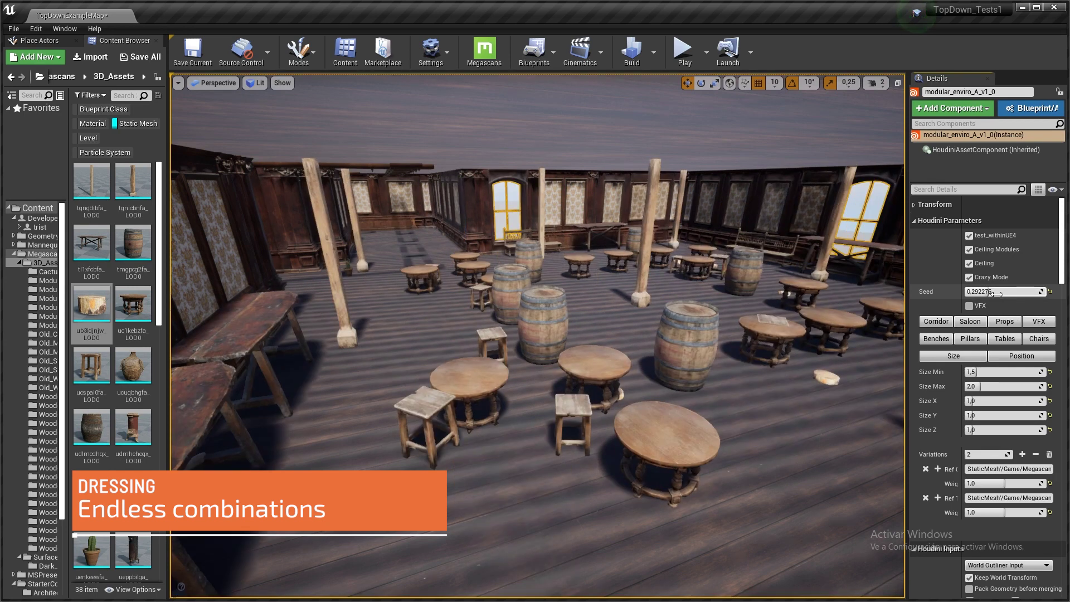
pyautogui.moveTo(995, 303); pyautogui.dragTo(997, 297)
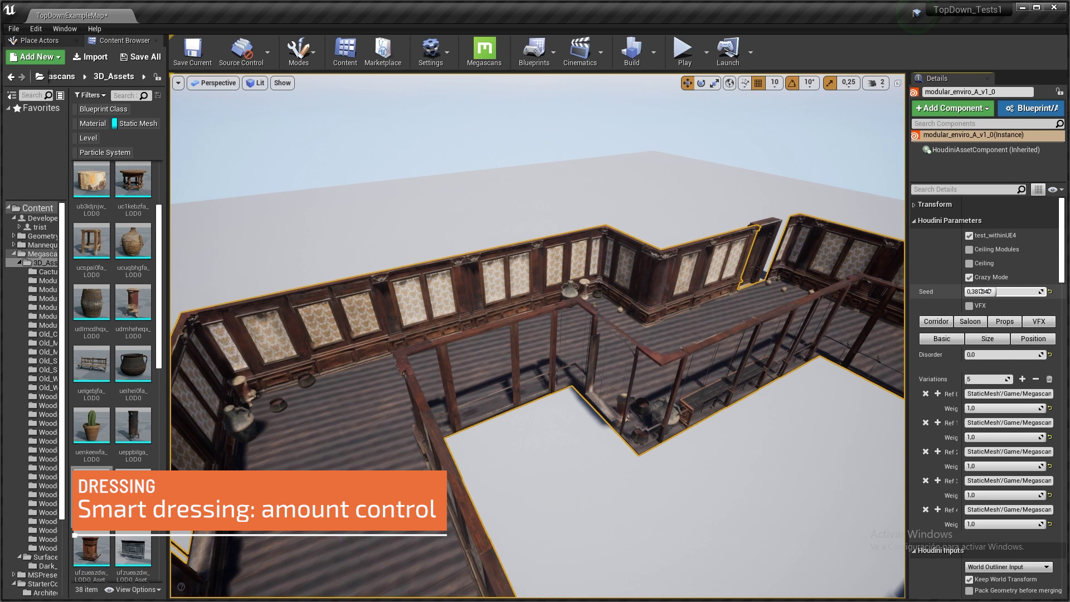
pyautogui.moveTo(982, 291); pyautogui.dragTo(1003, 291)
pyautogui.moveTo(970, 354)
pyautogui.mouseDown()
pyautogui.moveTo(998, 354)
pyautogui.moveTo(987, 355)
pyautogui.mouseUp()
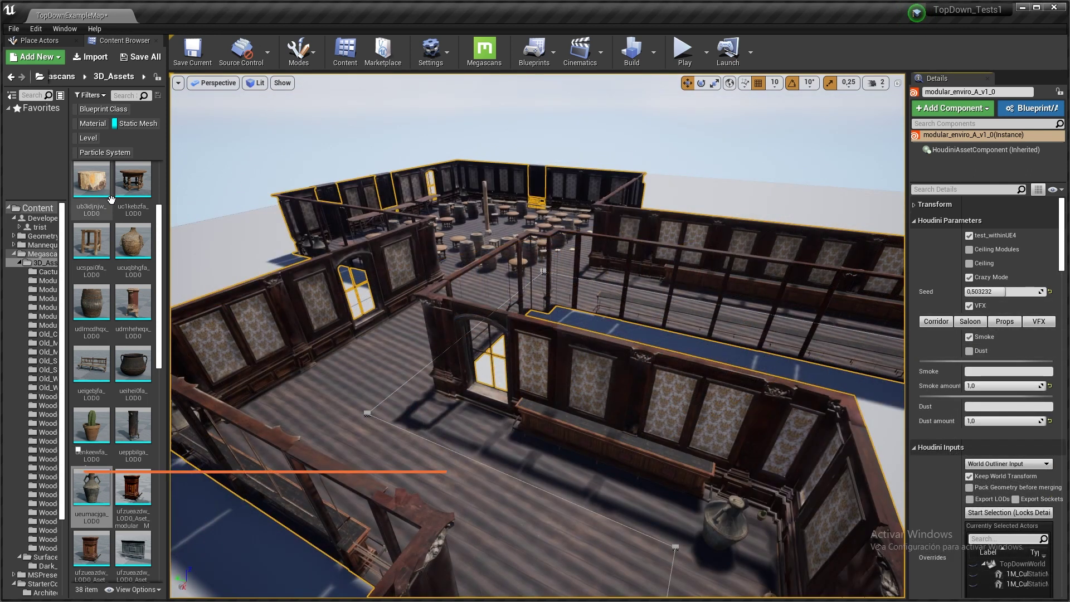
# - Copy the P_Smoke1 particle system reference for the Smoke field and regenerate the saloon with a new seed
pyautogui.click(105, 152)
pyautogui.click(38, 208)
pyautogui.rightClick(142, 307)
pyautogui.click(178, 208)
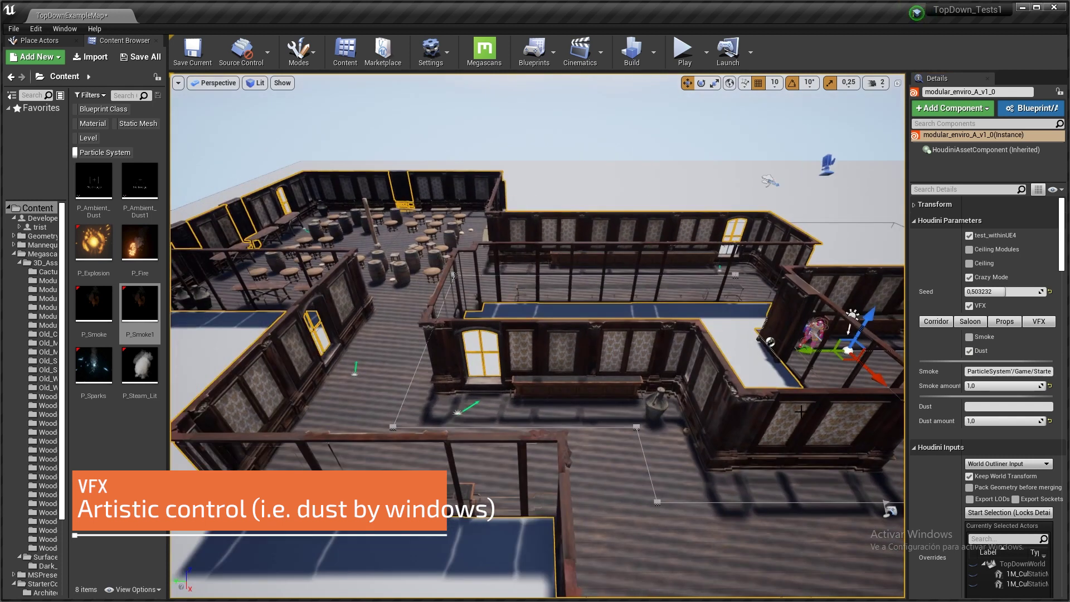
pyautogui.moveTo(1002, 293); pyautogui.dragTo(1003, 293)
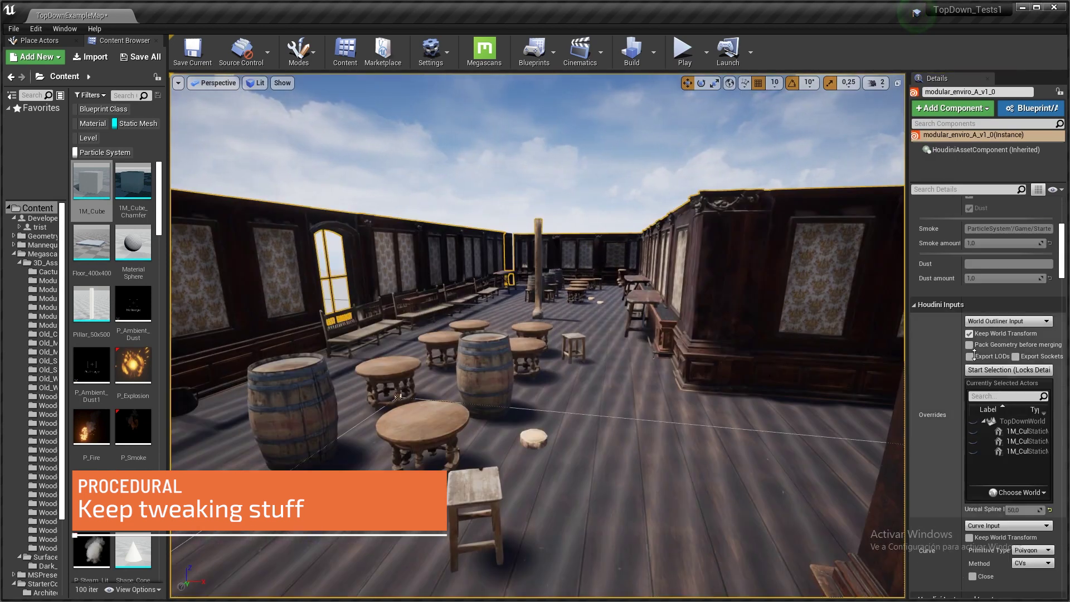
# - Enable Ceiling Modules over the tavern hall and drag the Seed slider to regenerate its layout
pyautogui.click(969, 249)
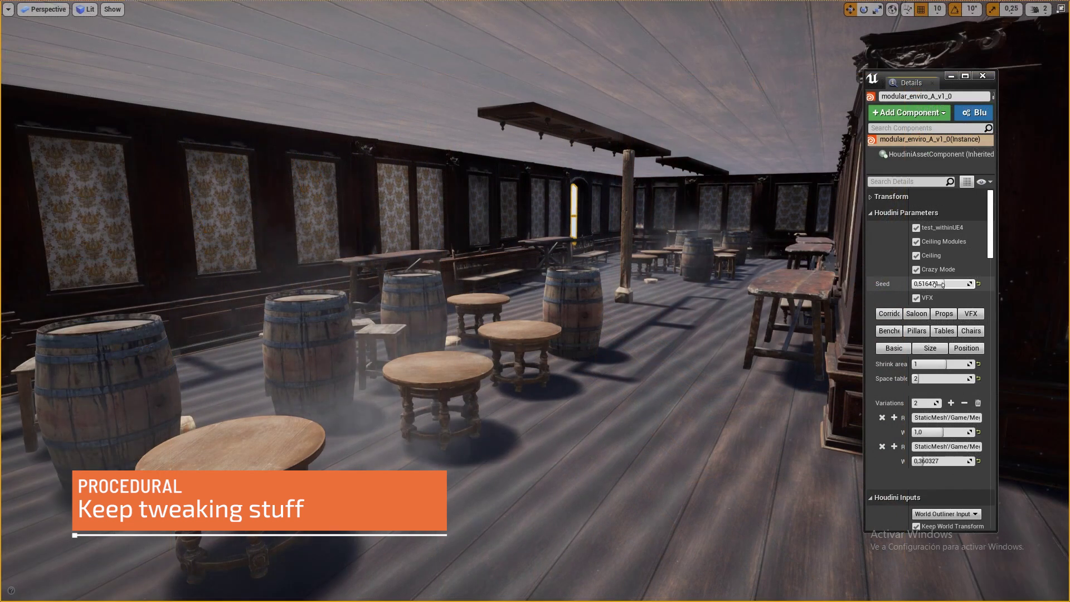
pyautogui.moveTo(940, 284); pyautogui.dragTo(926, 284)
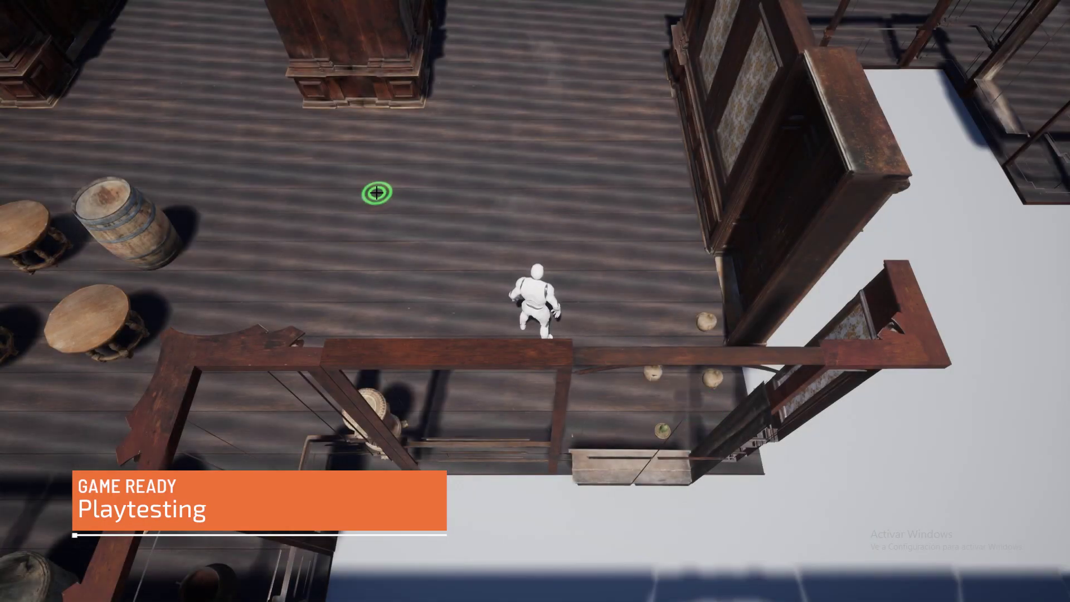
# - Run the top-down character up the walkway, across the floor, through the hall and toward the front railing
pyautogui.moveTo(377, 192)
pyautogui.mouseDown()
pyautogui.moveTo(478, 97)
pyautogui.moveTo(472, 178)
pyautogui.mouseUp()
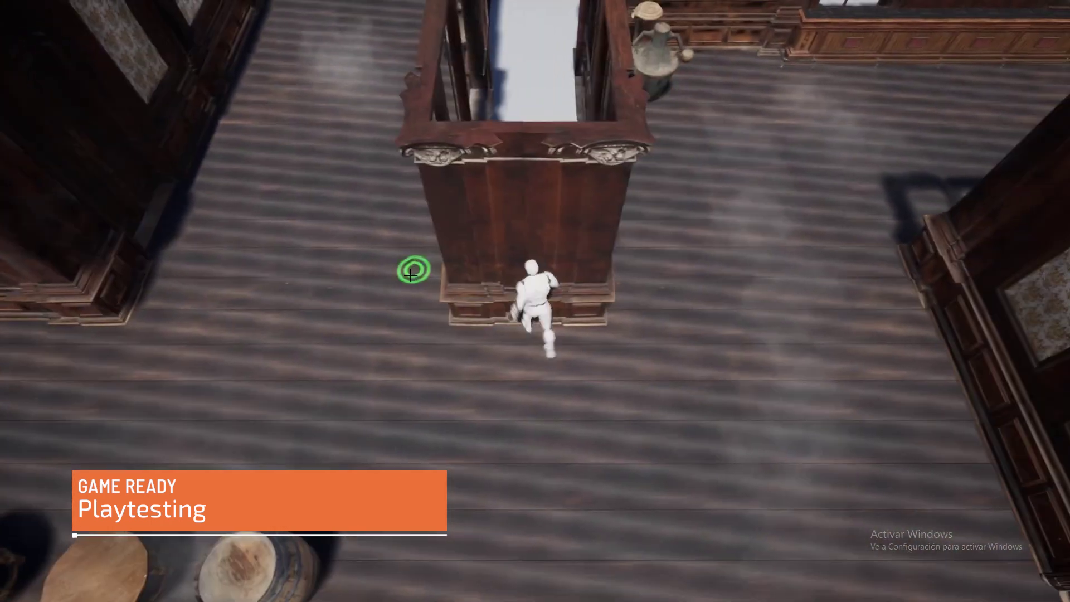
pyautogui.moveTo(415, 270); pyautogui.dragTo(383, 395)
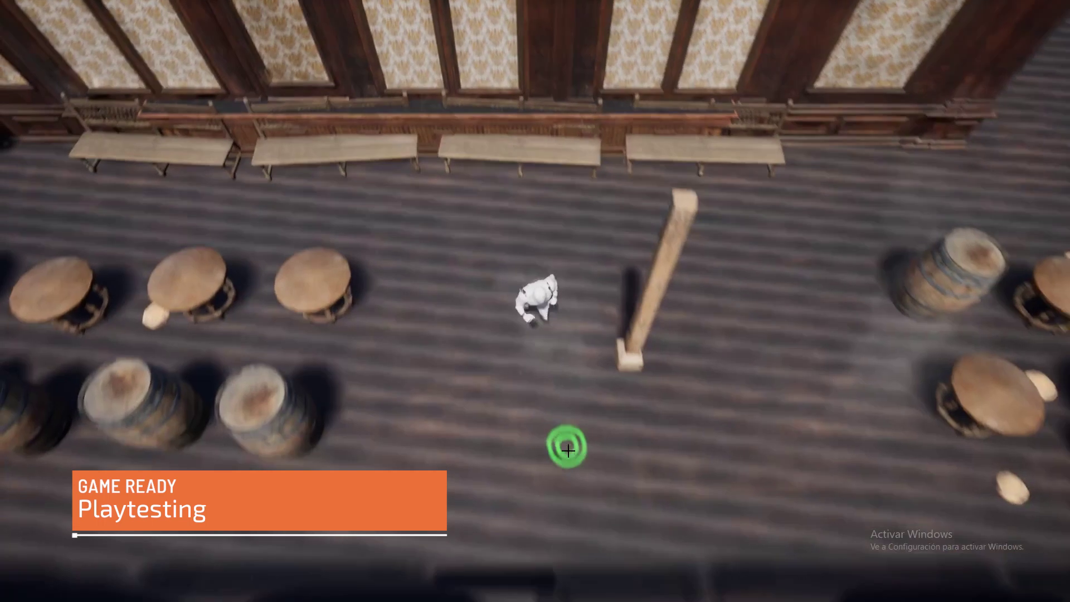
pyautogui.click(808, 309)
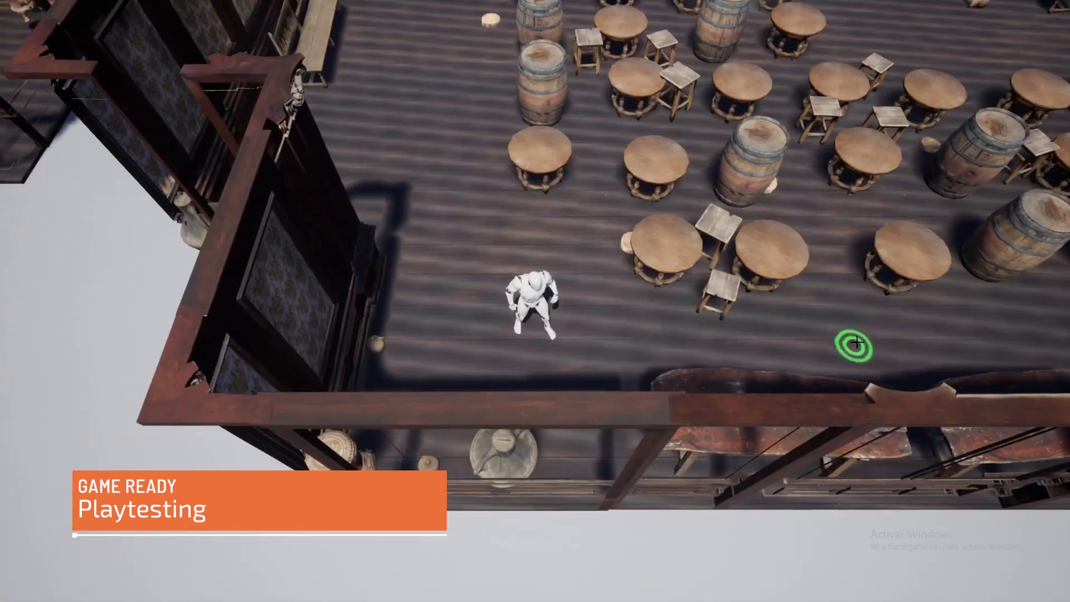
pyautogui.click(856, 342)
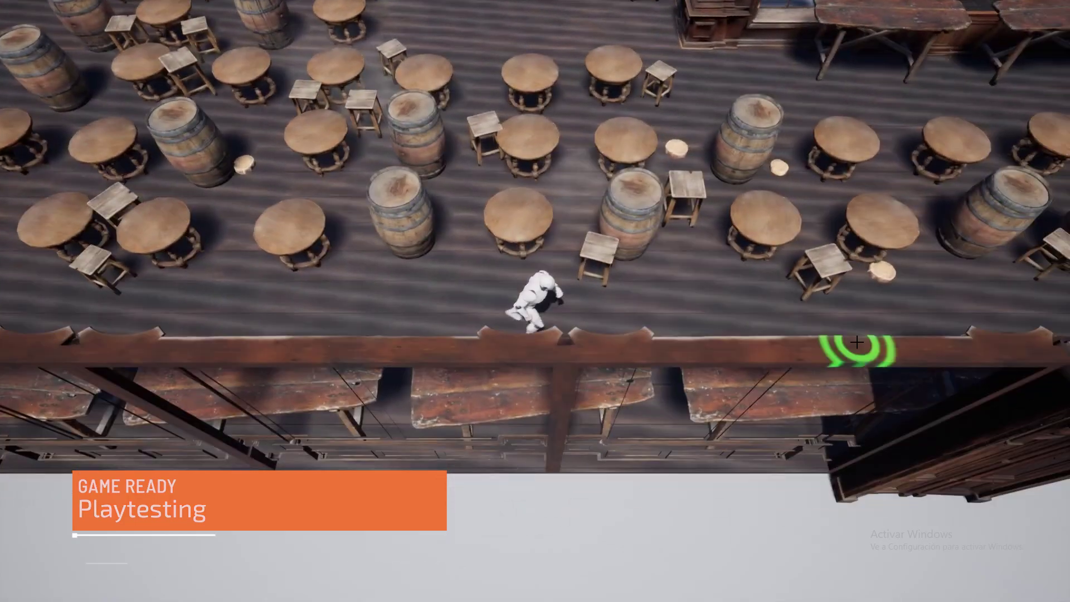